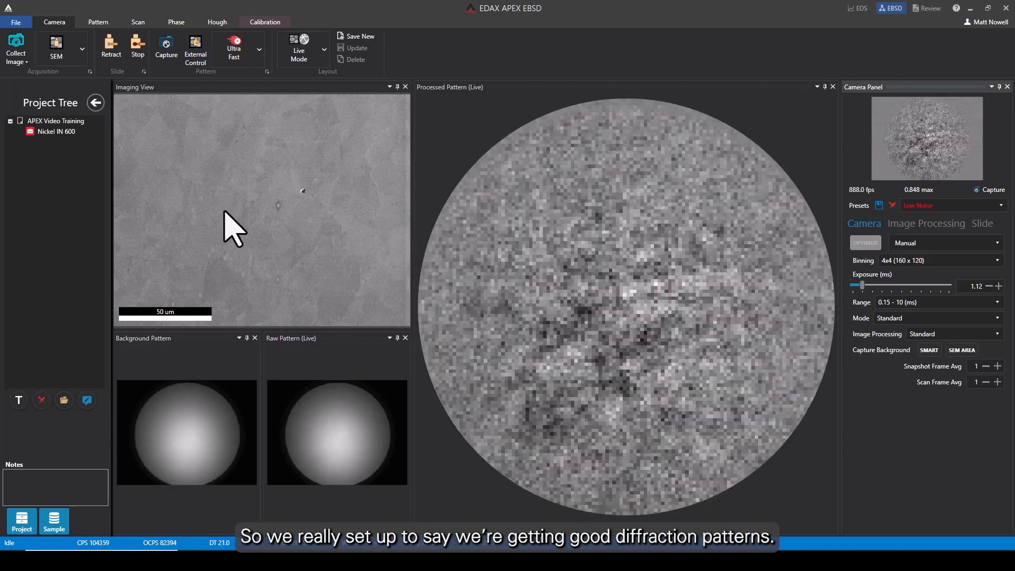
Pick a spot on the sample image to show its live diffraction pattern, and switch off External Control.
click(281, 209)
click(280, 250)
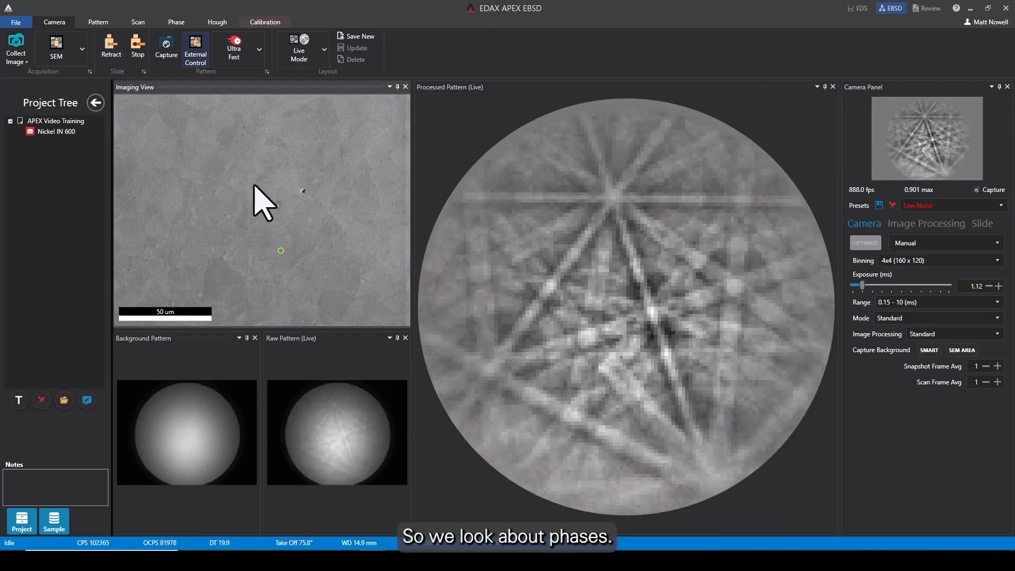
click(200, 51)
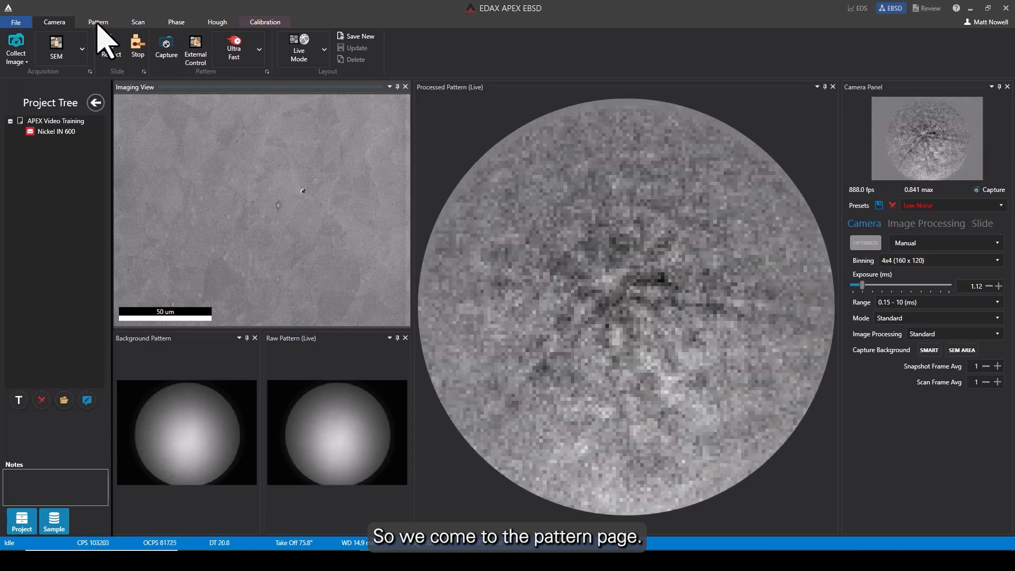
Examine the phase sections on the Pattern, Scan and Phase pages, ending back on the Pattern page.
click(97, 23)
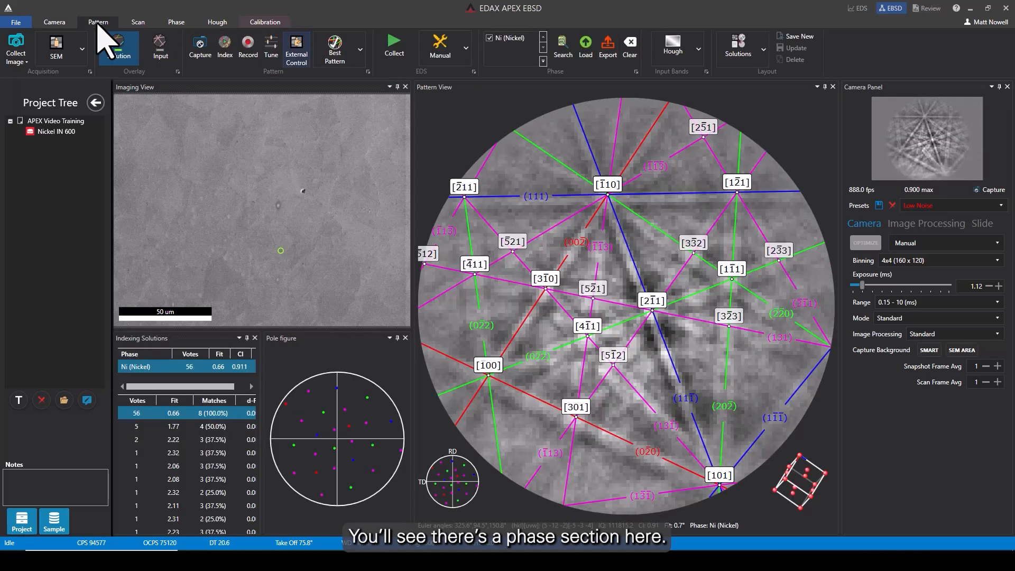
click(139, 24)
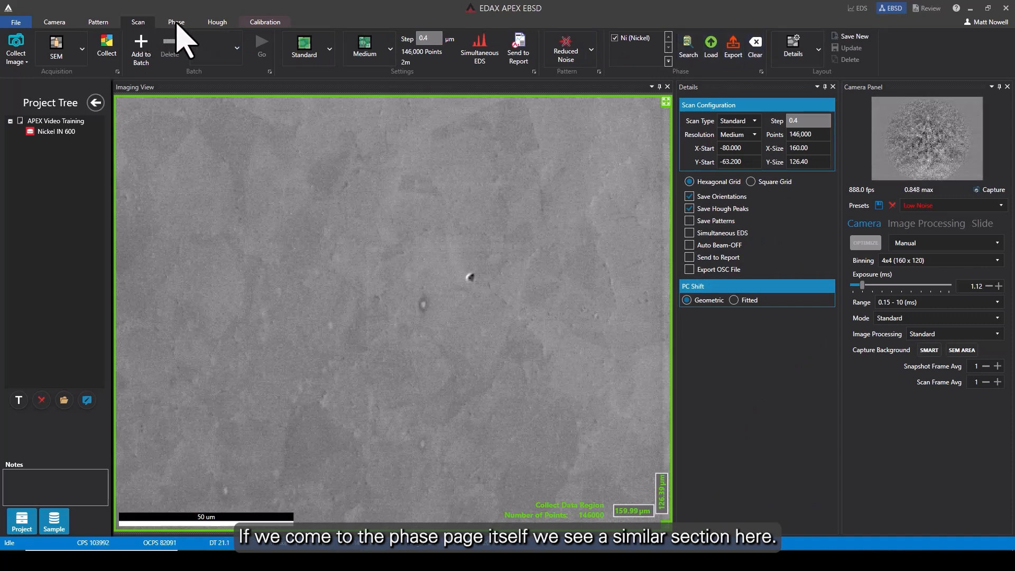
click(177, 24)
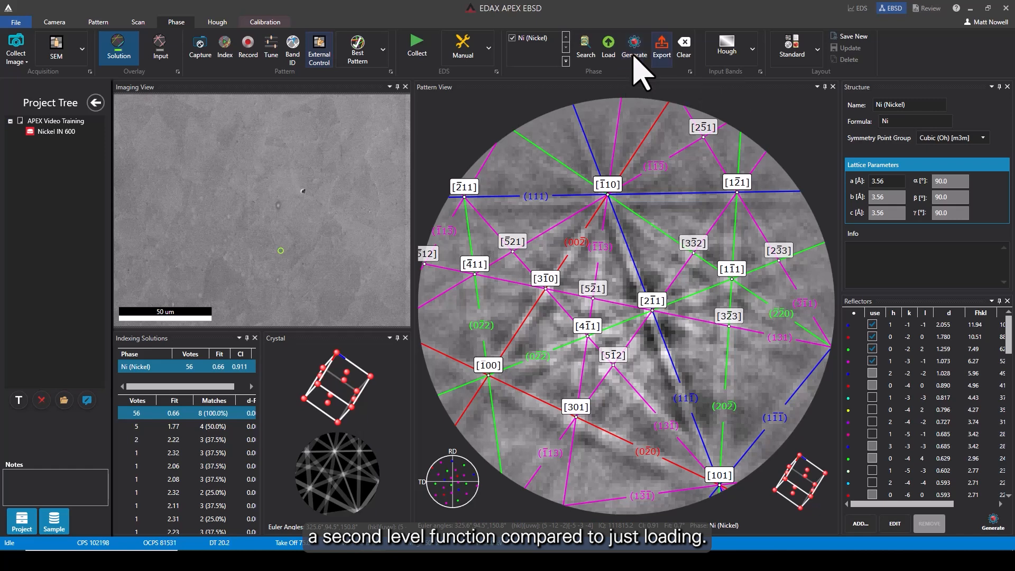
click(96, 22)
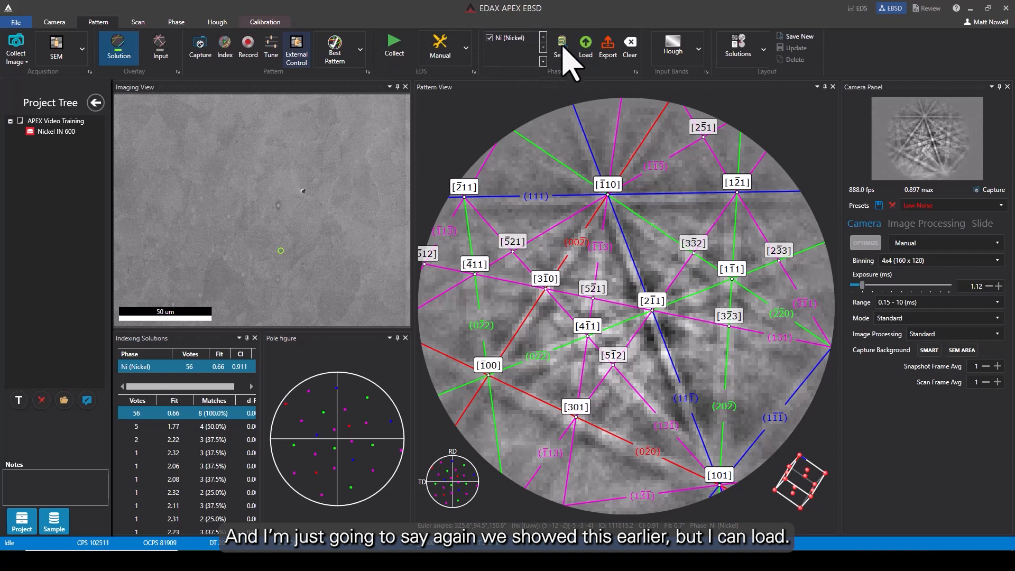
Open the phase Load file dialog and cancel it.
click(585, 50)
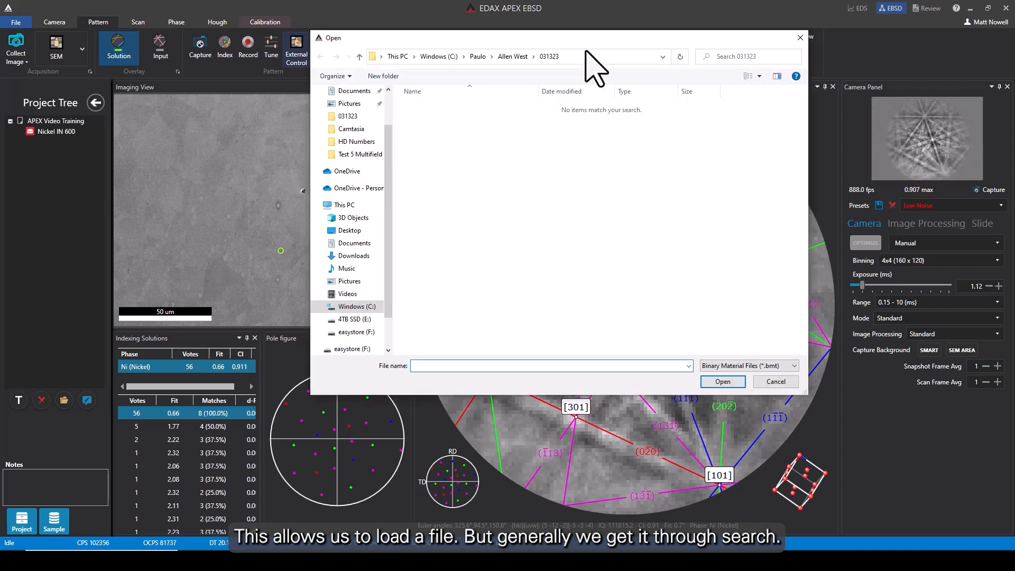
click(775, 382)
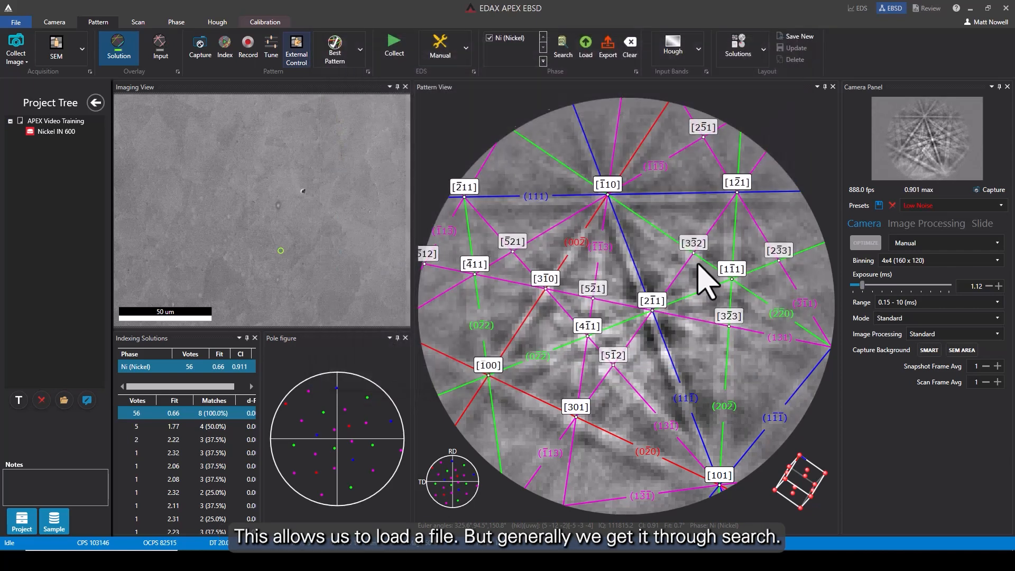
Open the phase database search and search by the keyword nickel.
click(561, 45)
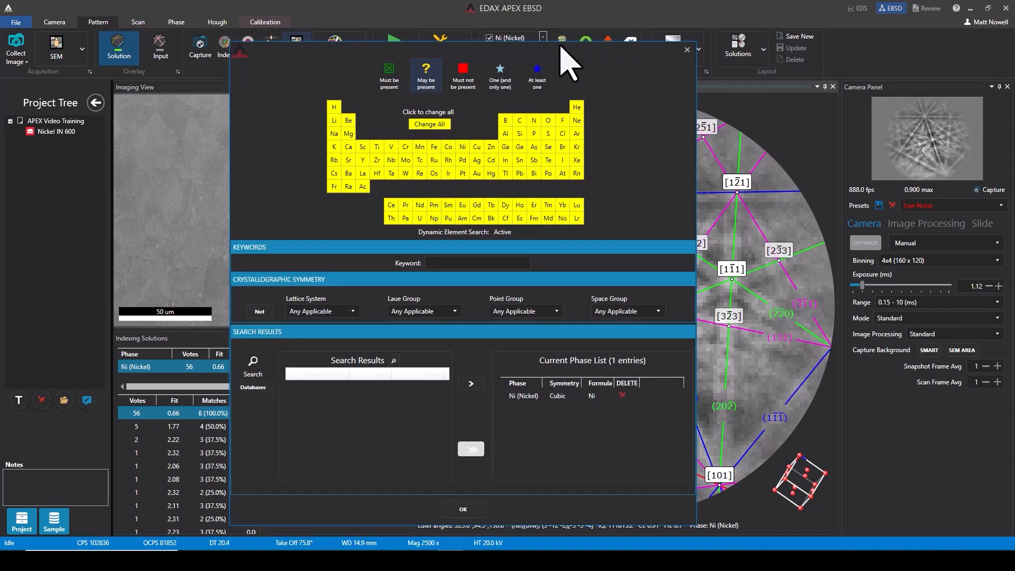
click(452, 263)
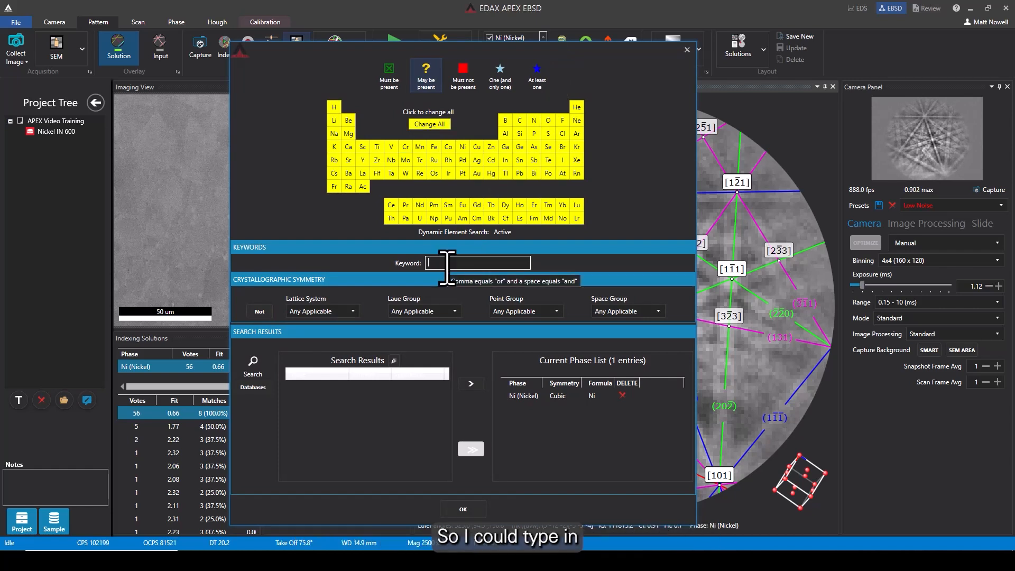
text(nickel)
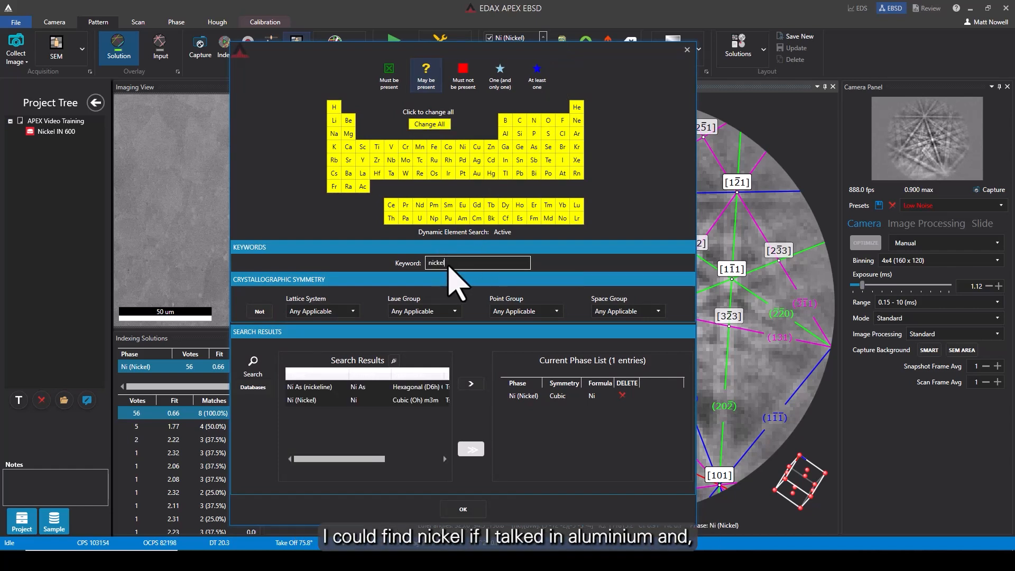
Replace the search keyword with aluminum, then clear the keyword field and scroll the results.
drag(451, 264, 406, 258)
text(aluminum)
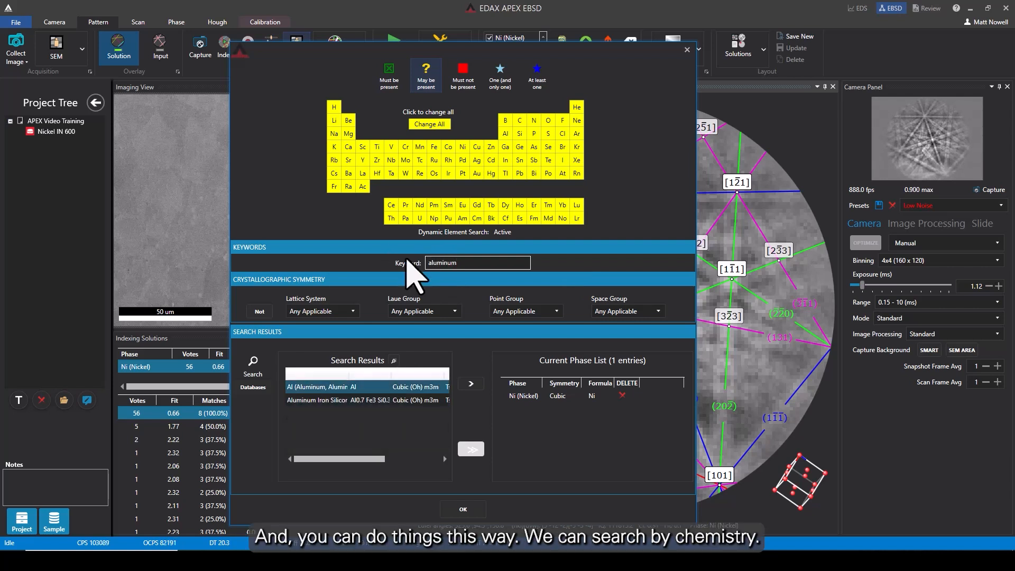
drag(464, 264, 420, 264)
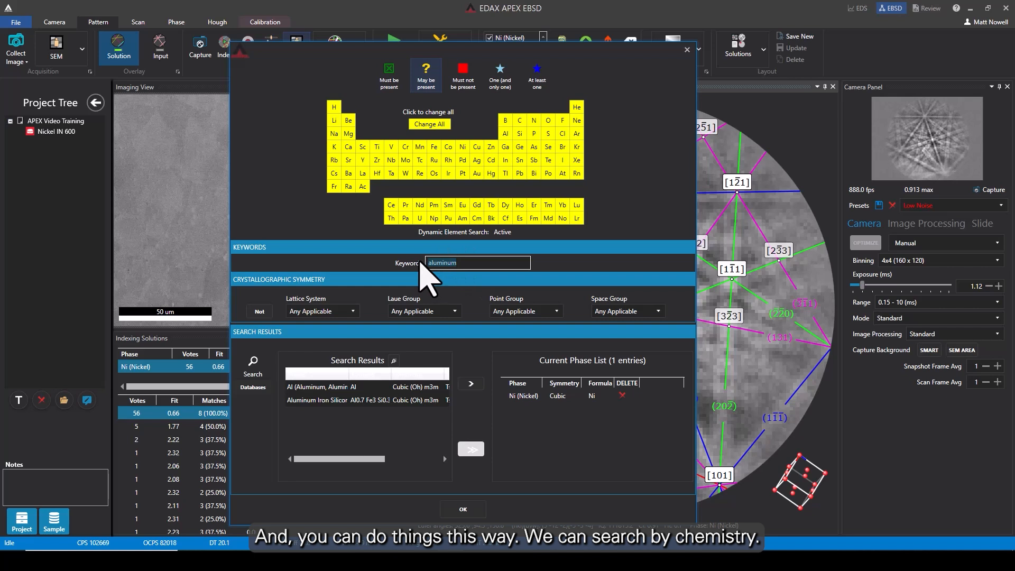
key(BackSpace)
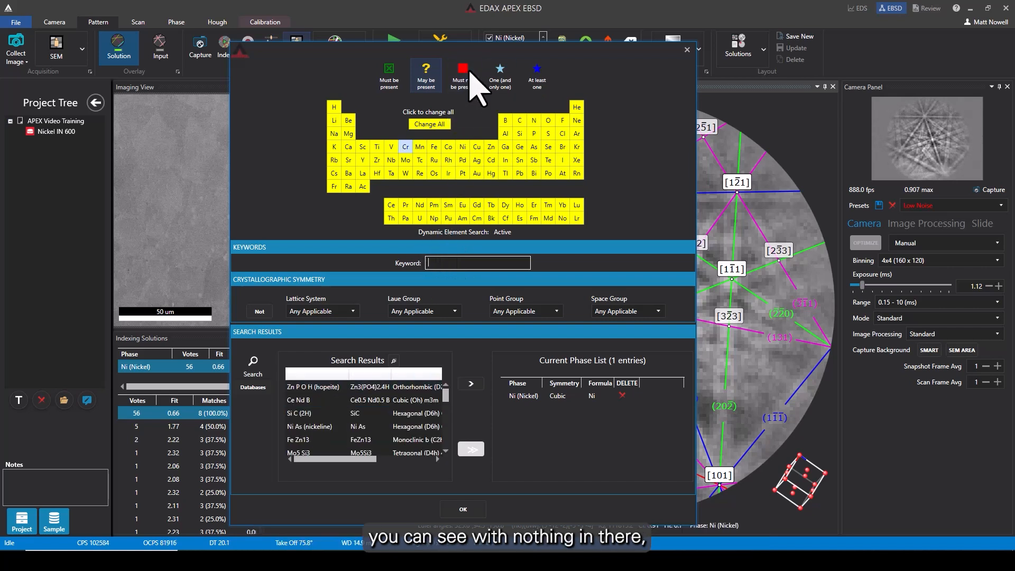
drag(445, 395, 444, 406)
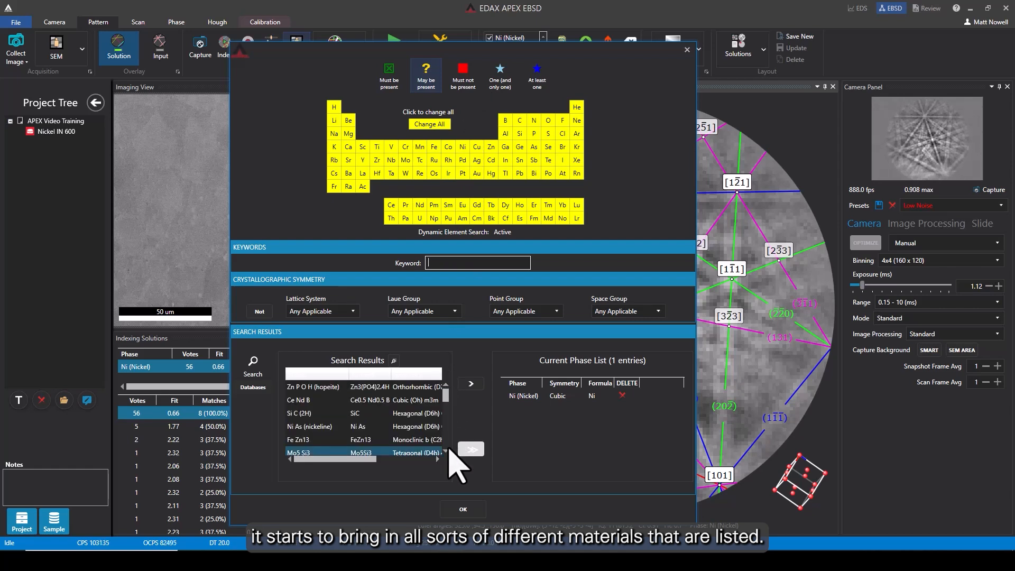
Filter the search results to the Tetragonal lattice system, then reset it to Any Applicable.
click(354, 311)
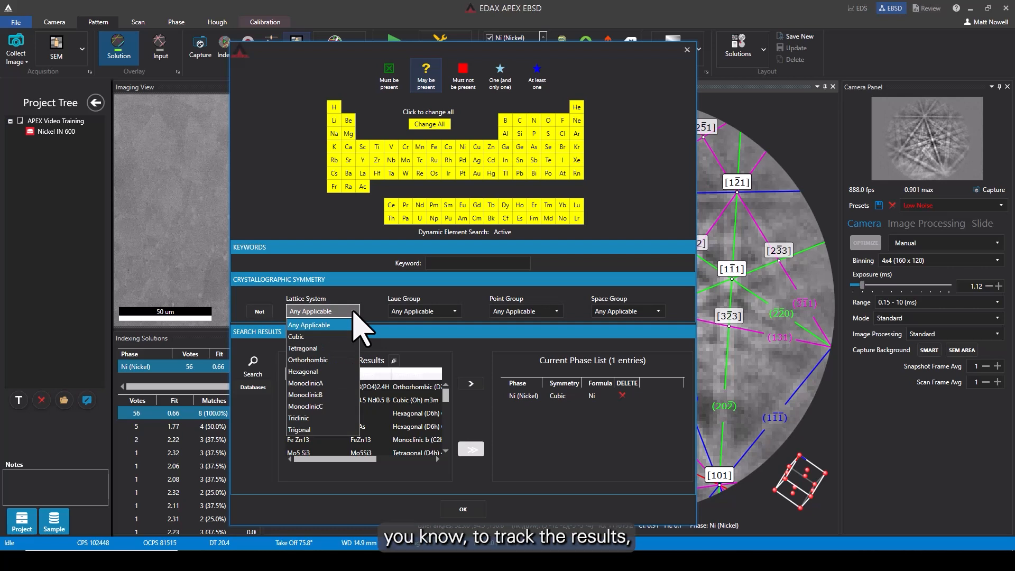
click(325, 349)
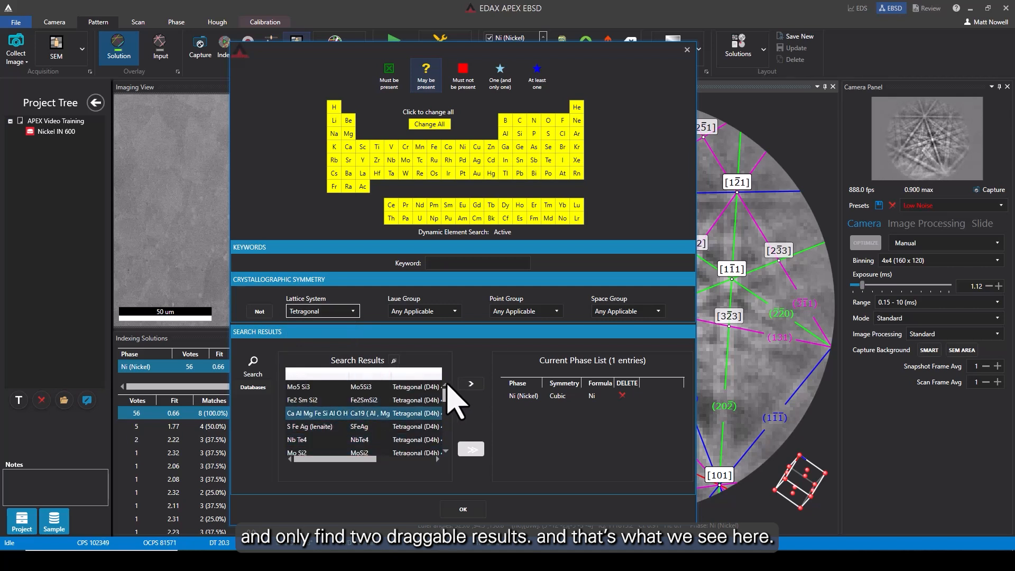
click(344, 313)
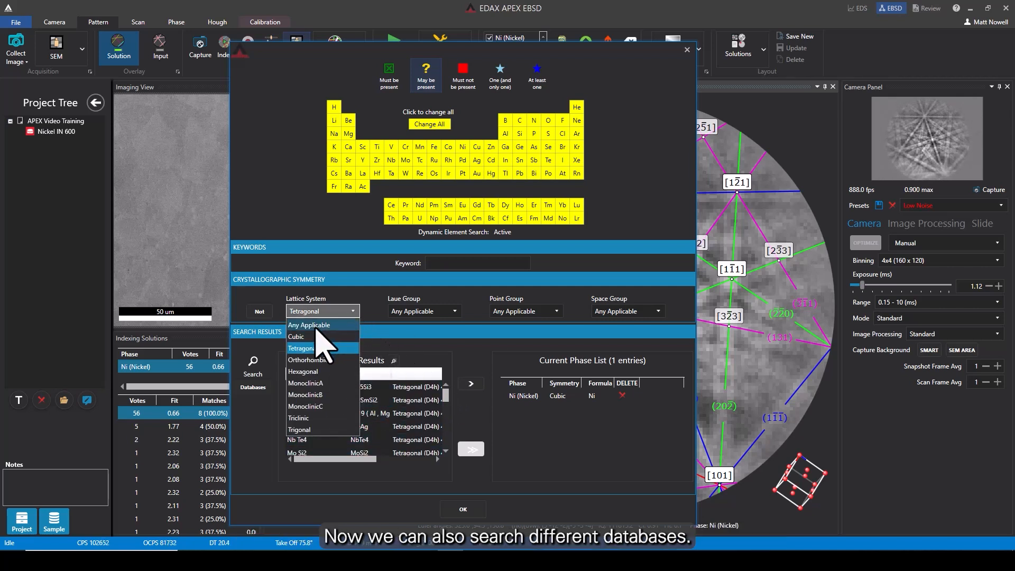
click(316, 325)
Open the list of searchable databases and close it.
click(253, 387)
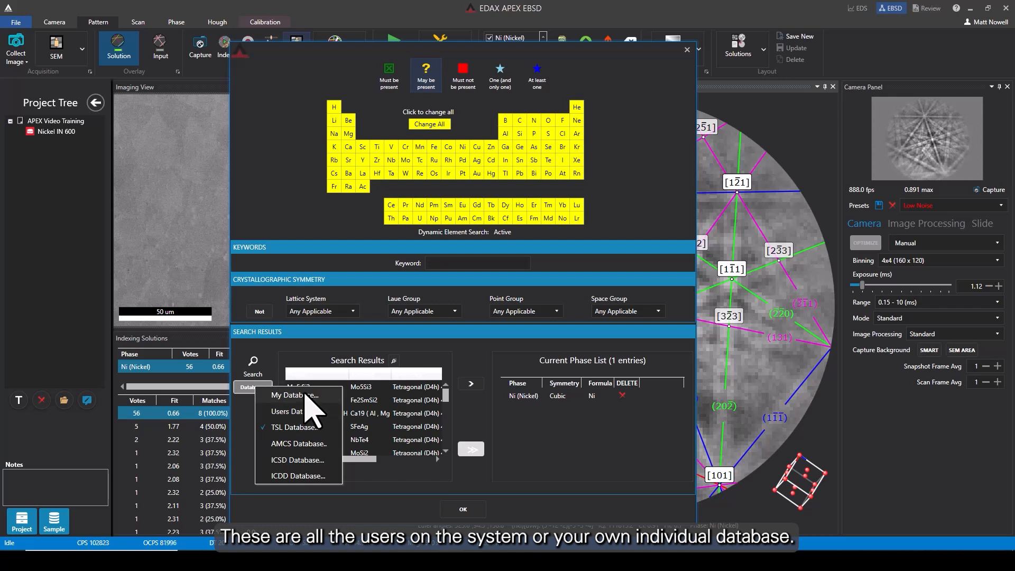
click(421, 498)
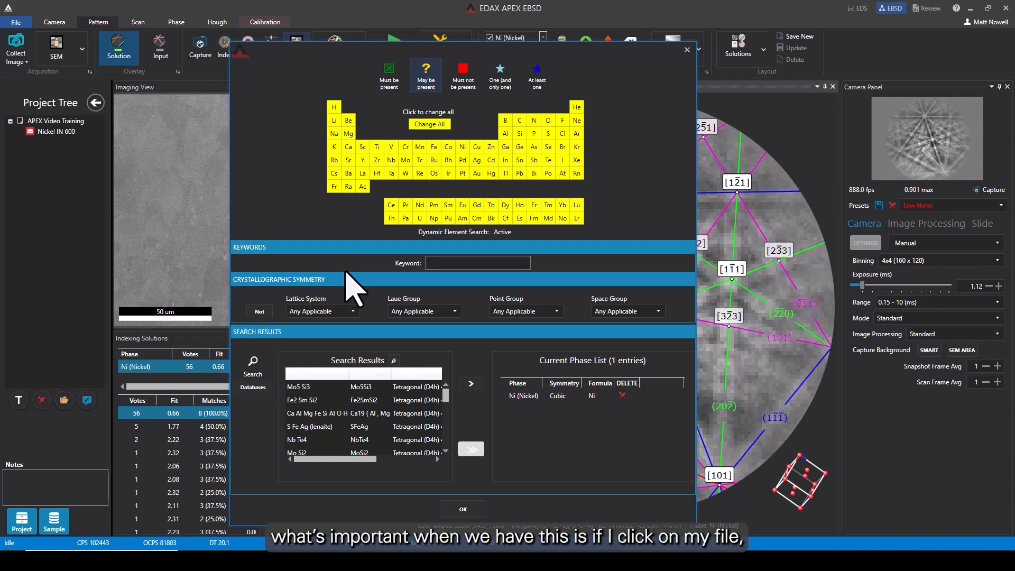
Open the Ni (Nickel) phase's details from the current phase list and select a reflector.
click(515, 396)
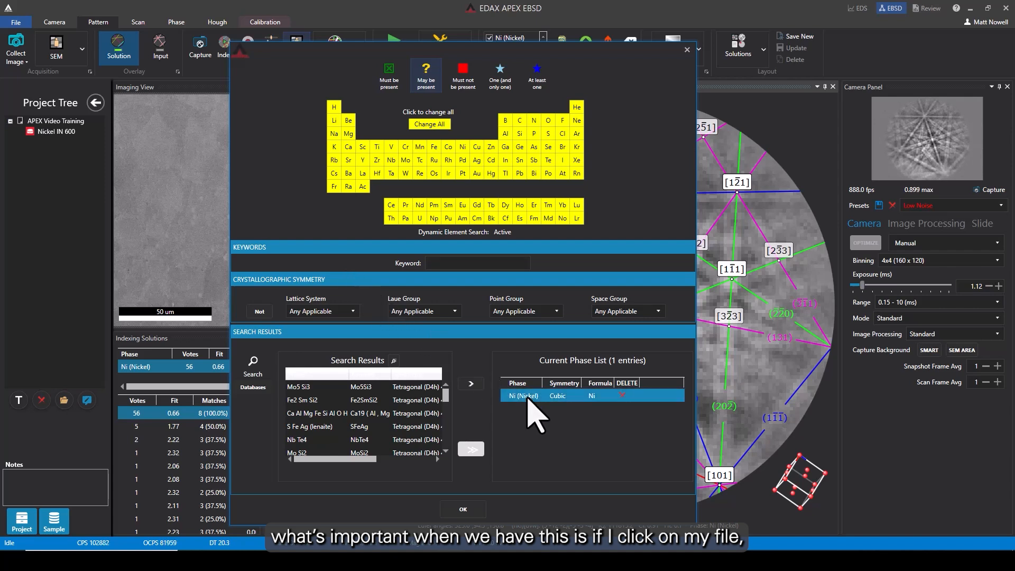
double_click(527, 397)
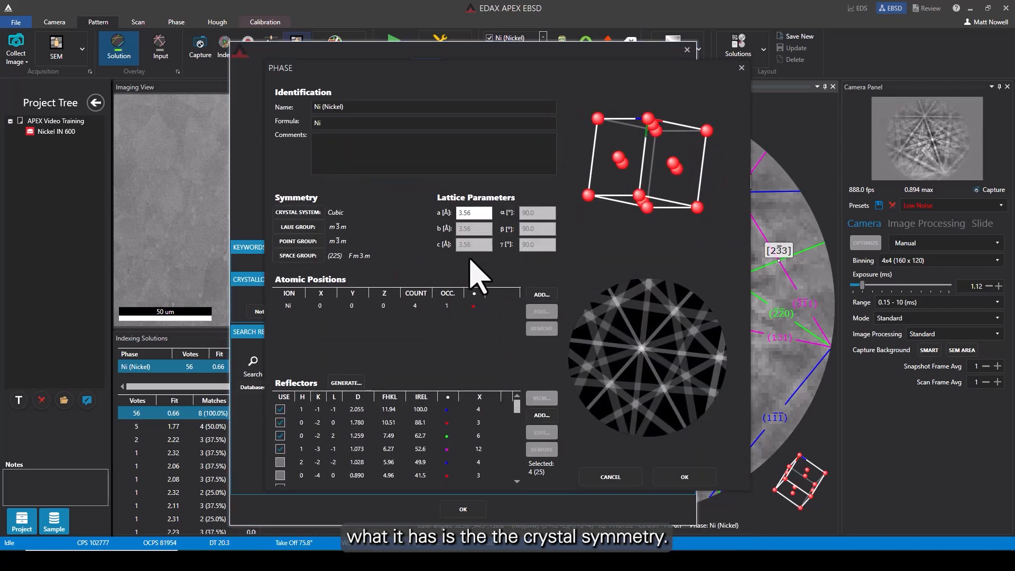
click(303, 308)
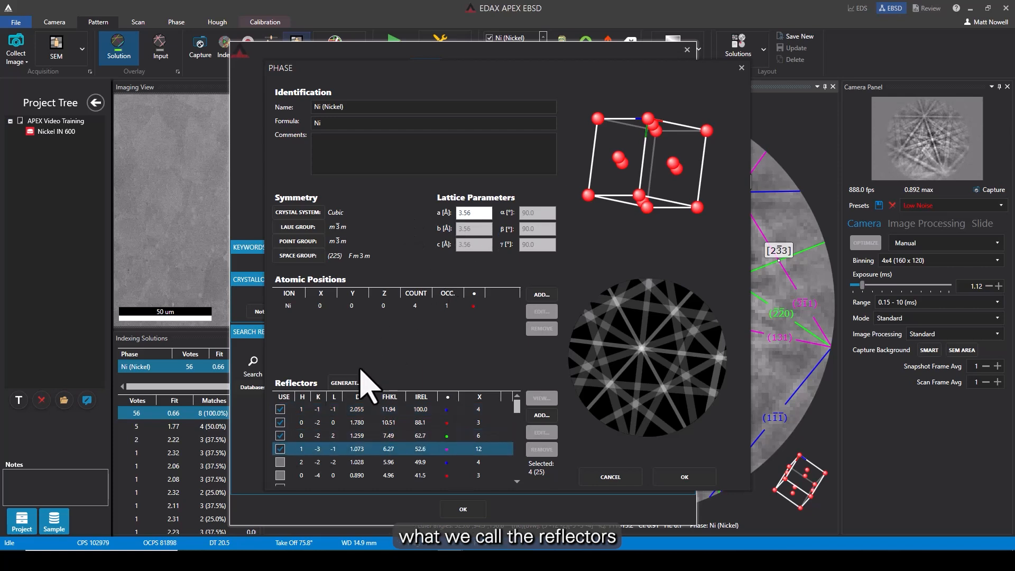
click(329, 411)
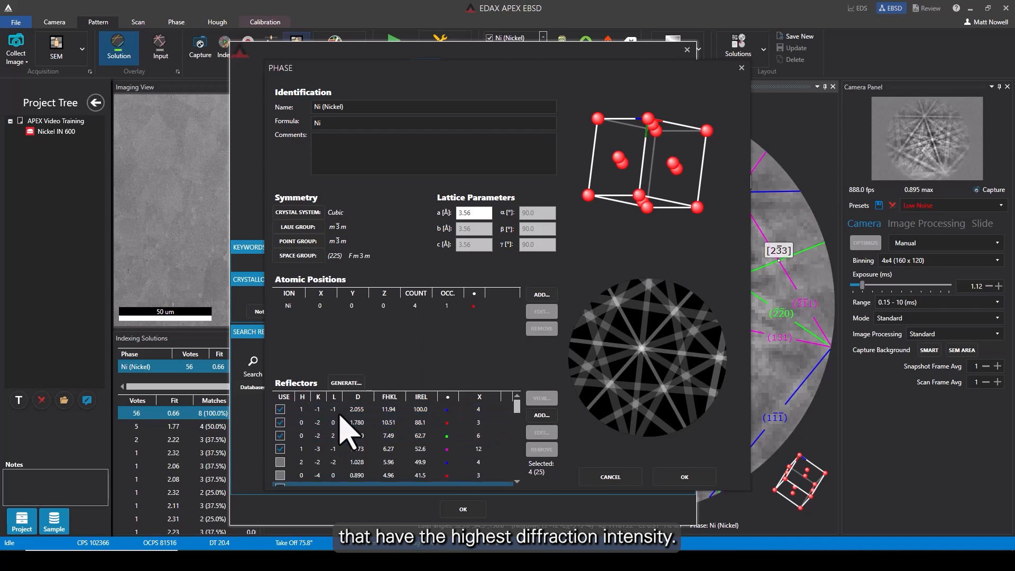
Scroll through the phase's reflectors list to examine the lower-intensity planes.
scroll(374, 432, down, 2)
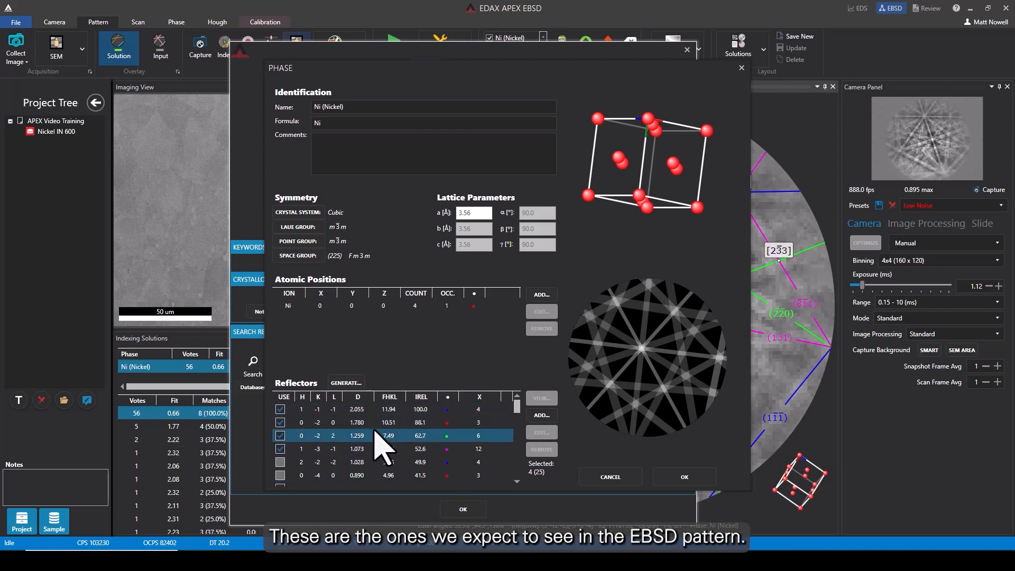
scroll(398, 438, down, 2)
scroll(397, 439, down, 4)
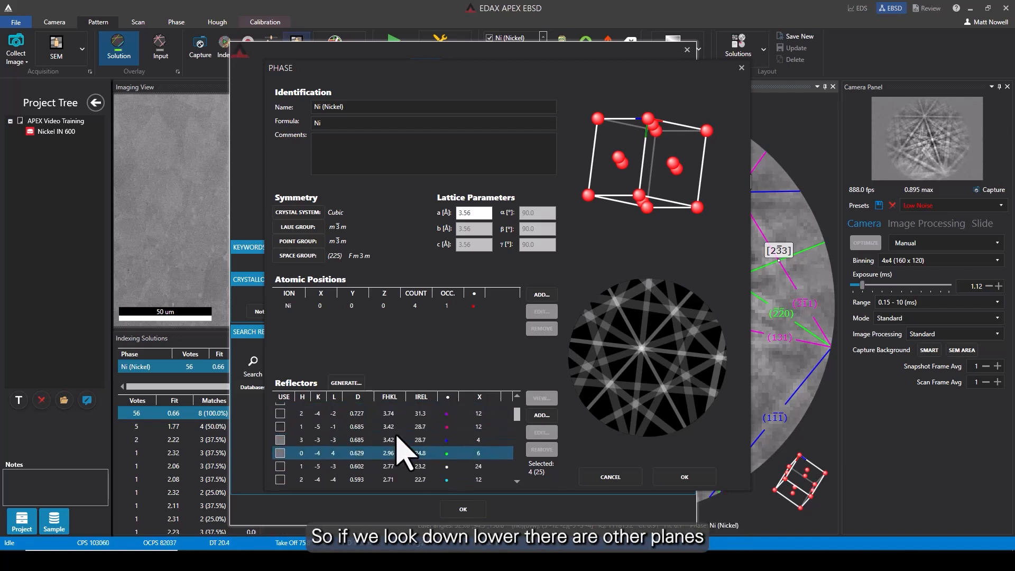
scroll(338, 473, up, 2)
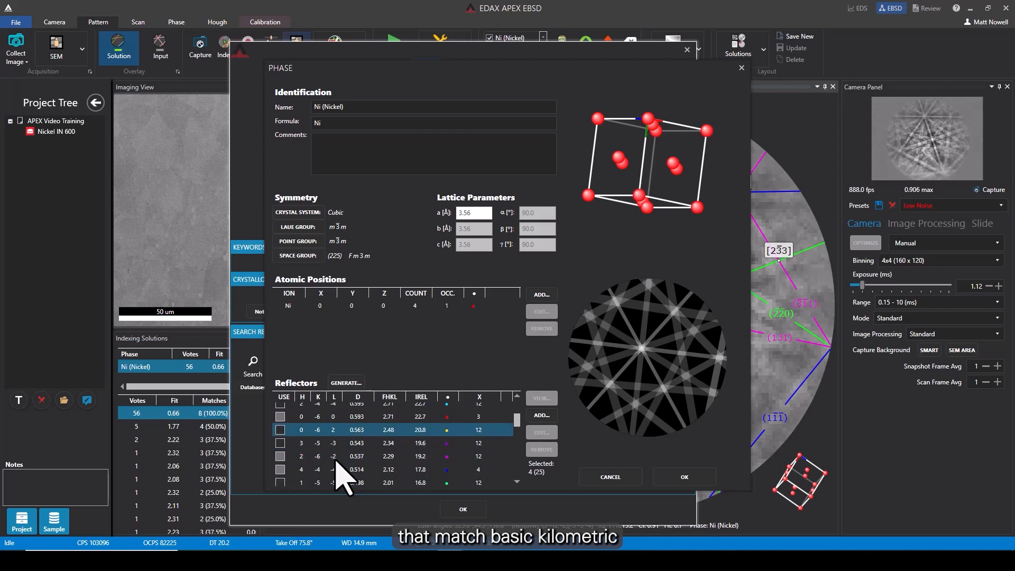
scroll(324, 460, up, 3)
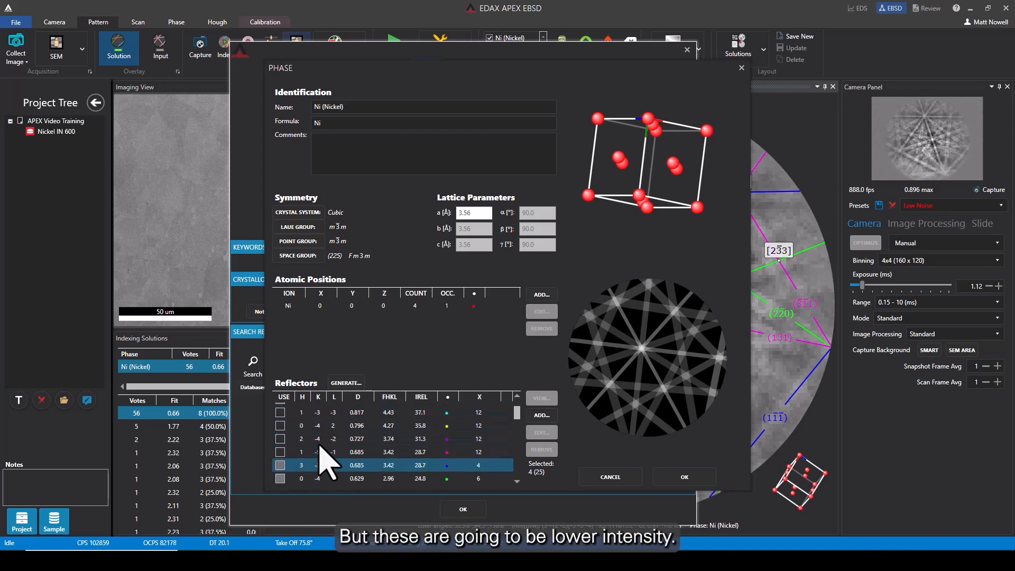
scroll(339, 449, up, 4)
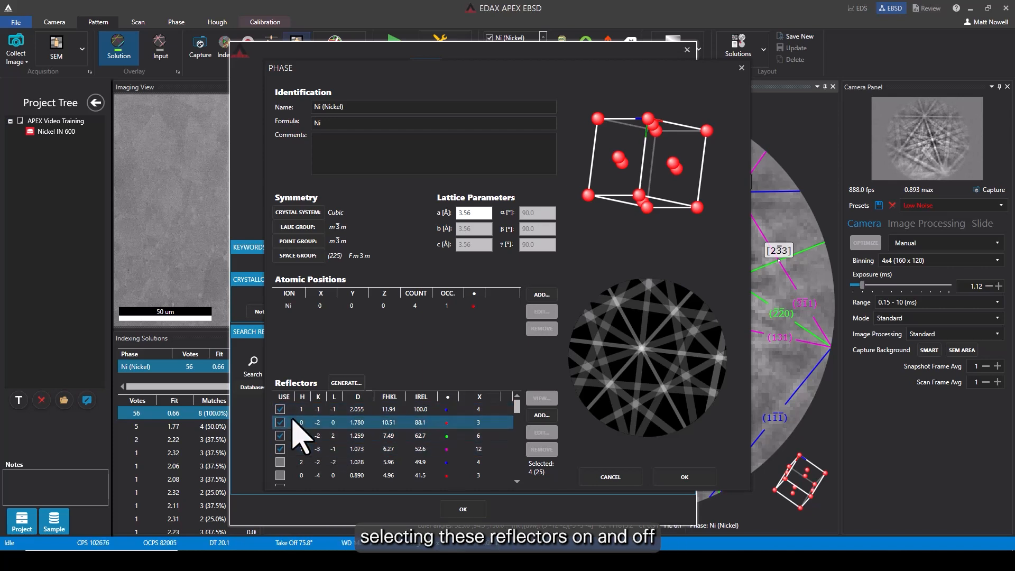
Rotate the unit cell view, select the first reflector, and close the phase details with OK.
drag(668, 182, 638, 181)
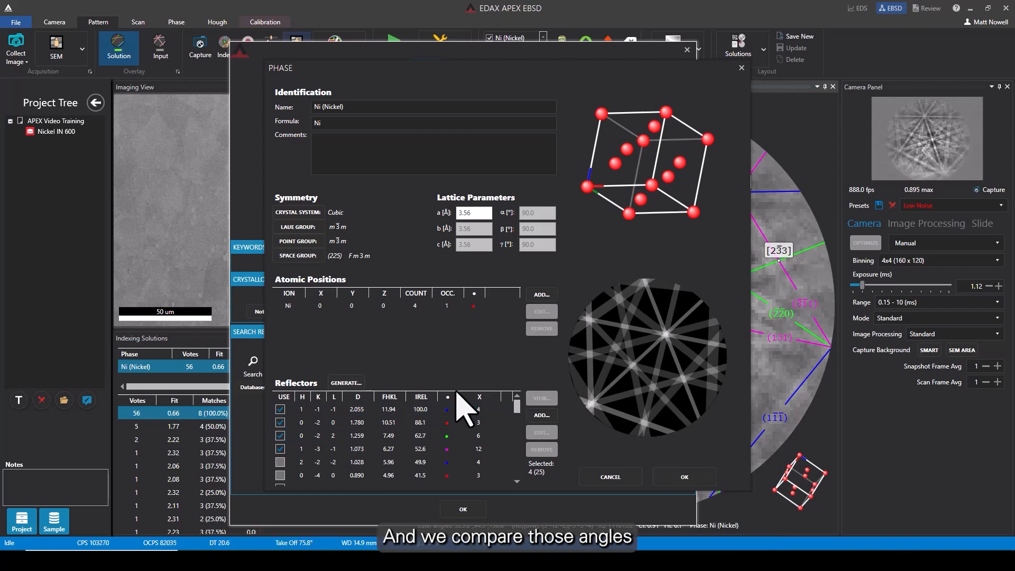
click(328, 417)
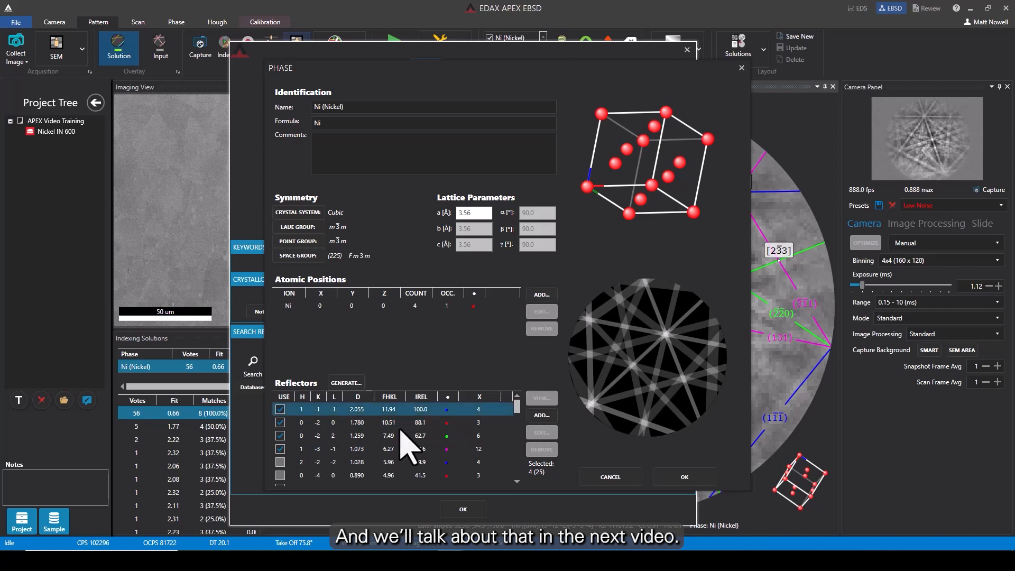
click(685, 477)
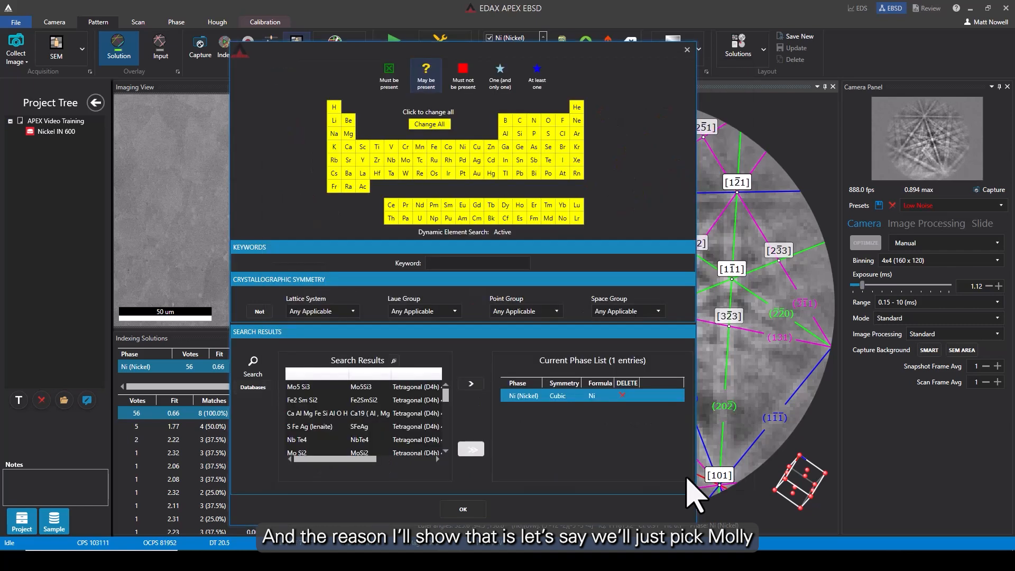
Add Mo5 Si3 from the search results to the current phase list and confirm the search dialog.
click(296, 388)
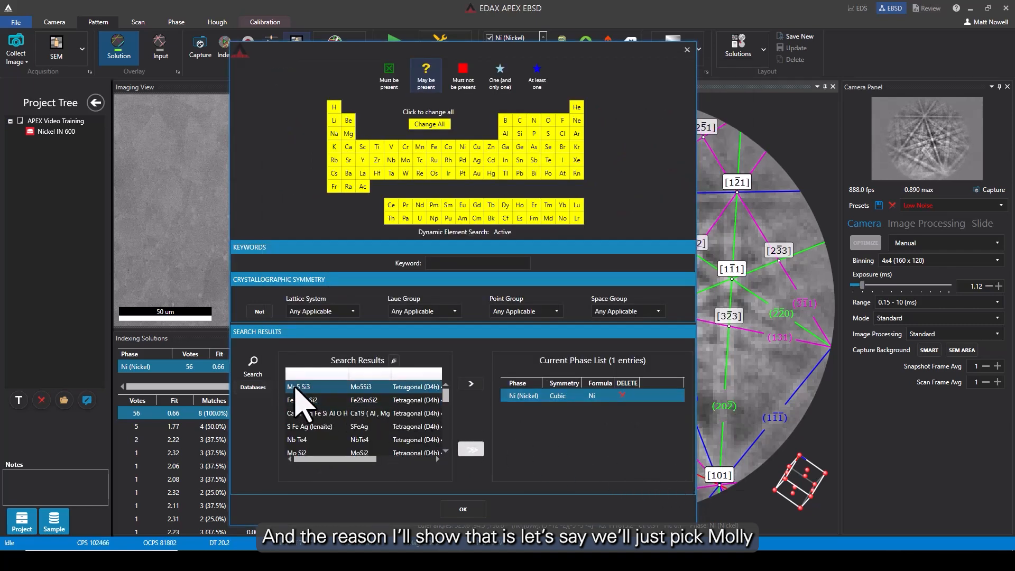
click(470, 383)
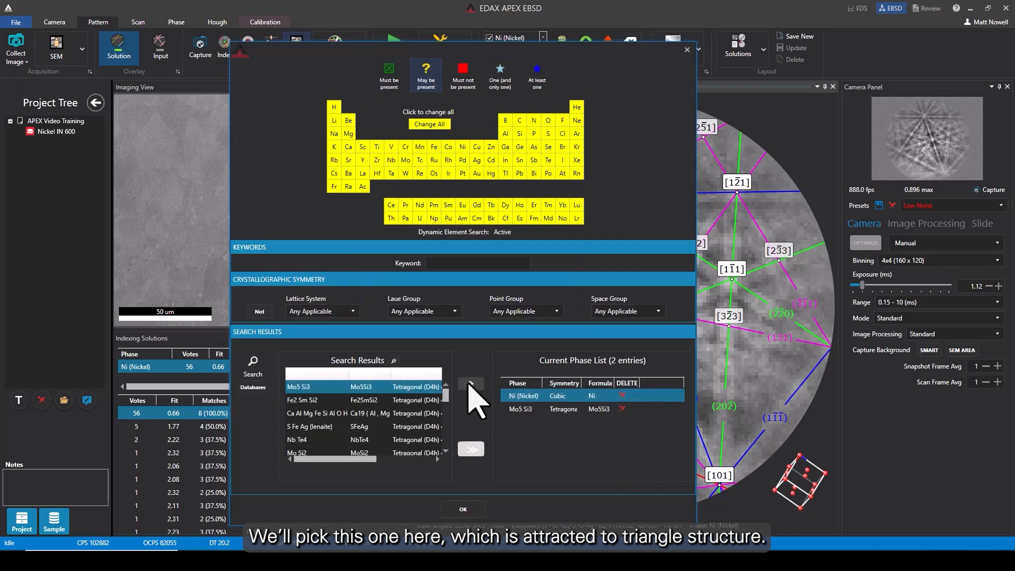
click(469, 509)
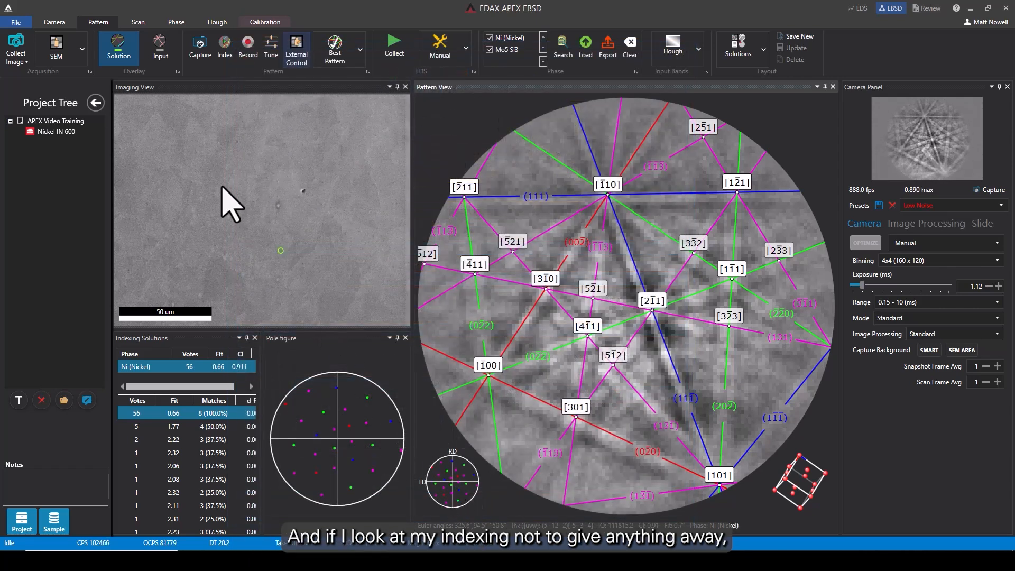
Index the pattern at a new point in the imaging view and toggle the solution overlay on and off to compare the Nickel fit.
click(197, 153)
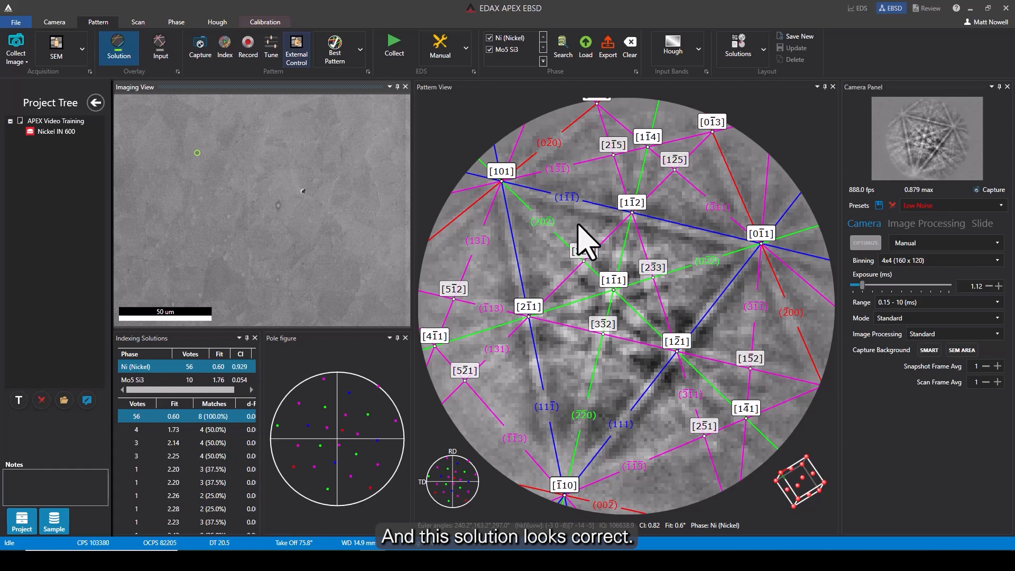
click(118, 45)
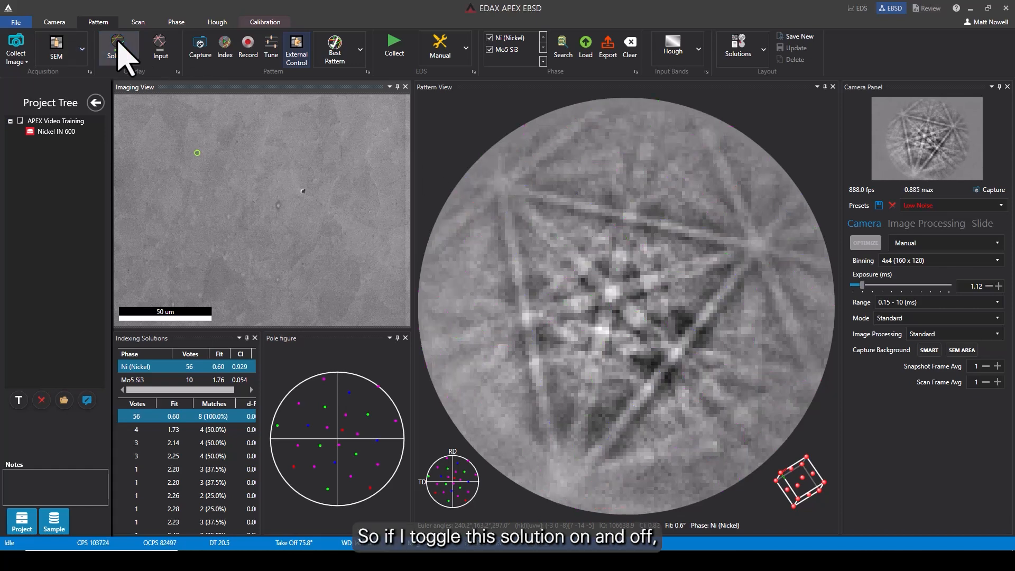
click(118, 45)
click(118, 43)
click(118, 43)
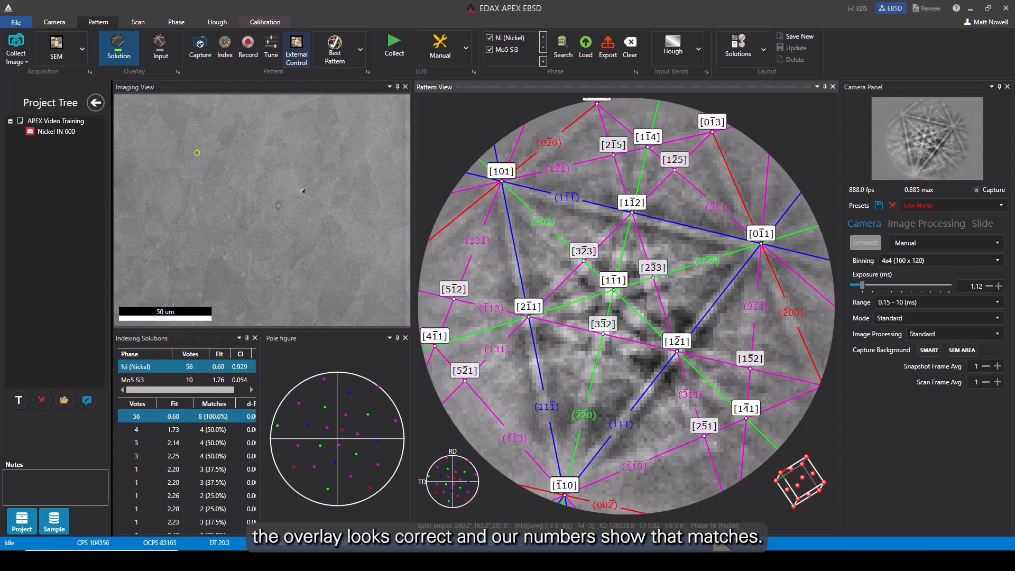
Select the Mo5 Si3 indexing solution and toggle its overlay on and off to compare it with the underlying pattern.
click(134, 380)
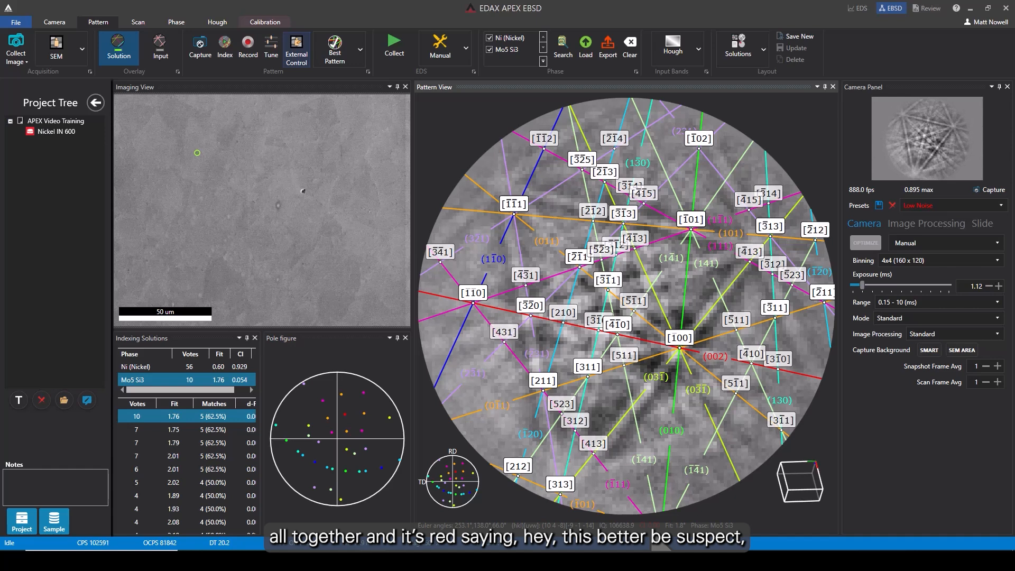
click(121, 46)
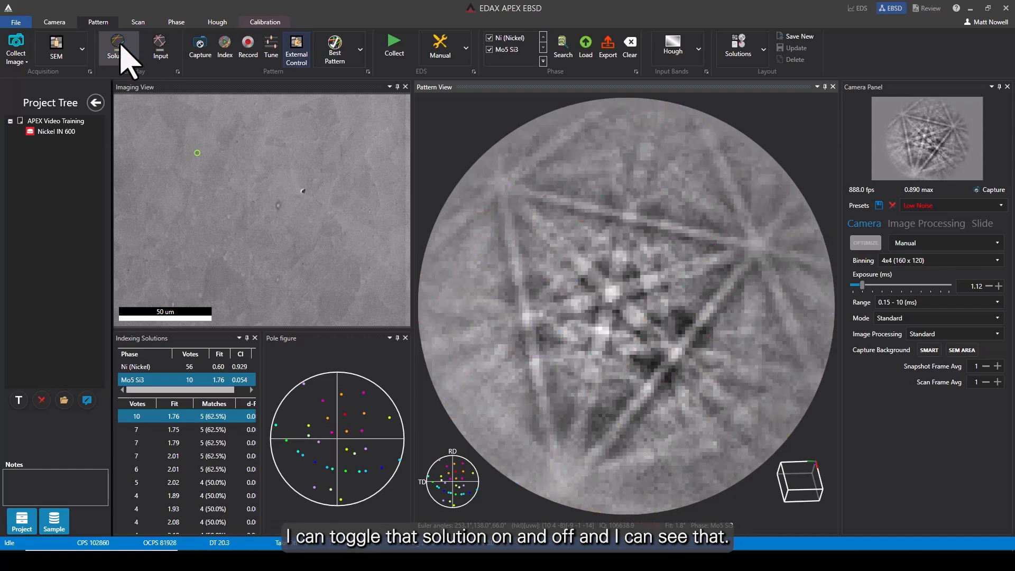
click(121, 47)
click(121, 46)
click(121, 47)
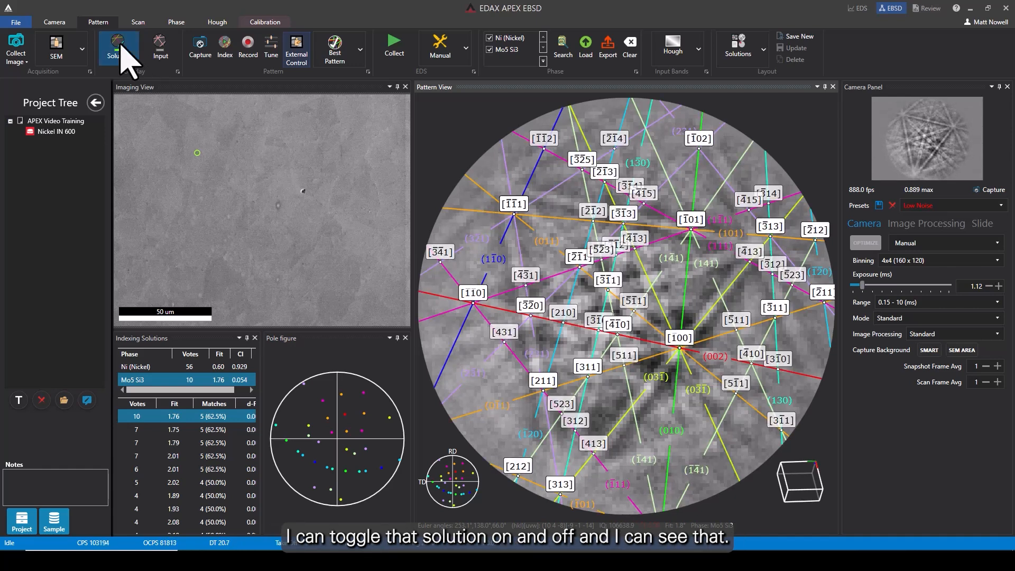
click(121, 46)
click(121, 46)
click(121, 46)
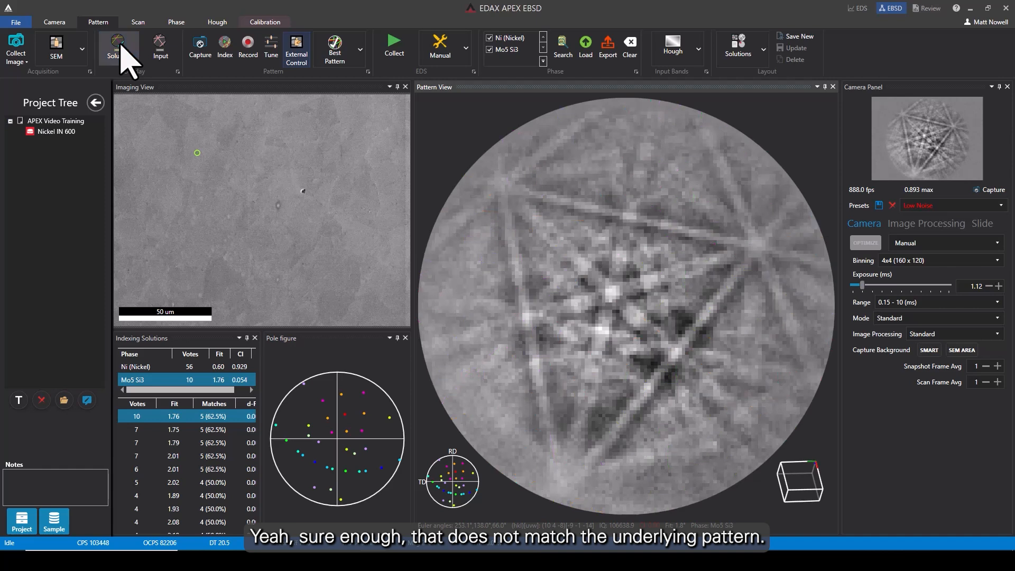
click(121, 47)
click(121, 46)
Delete Mo5 Si3 from the current phase list, confirm the search dialog, and re-index the pattern with Nickel only.
click(506, 52)
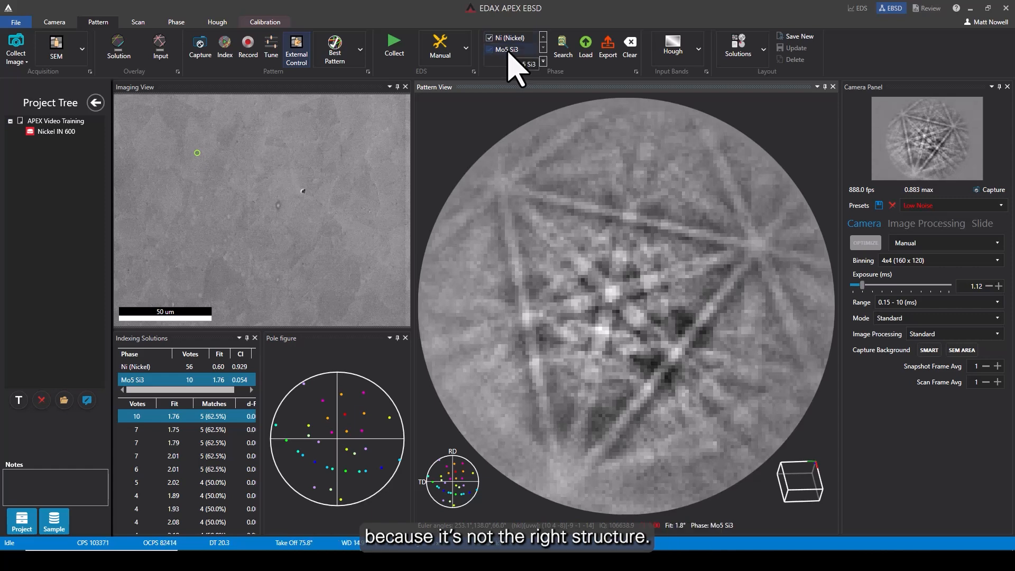
click(568, 49)
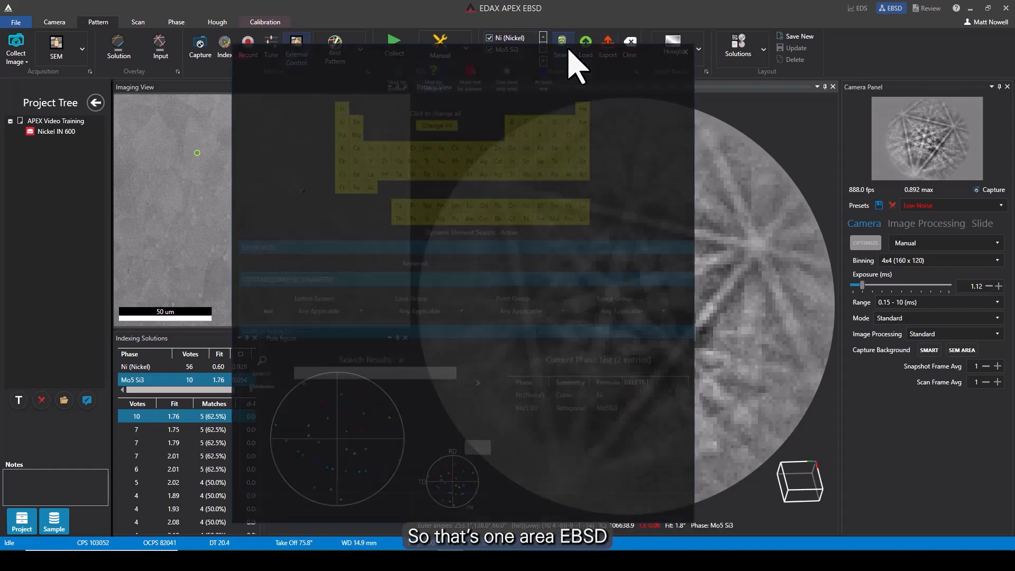
click(625, 408)
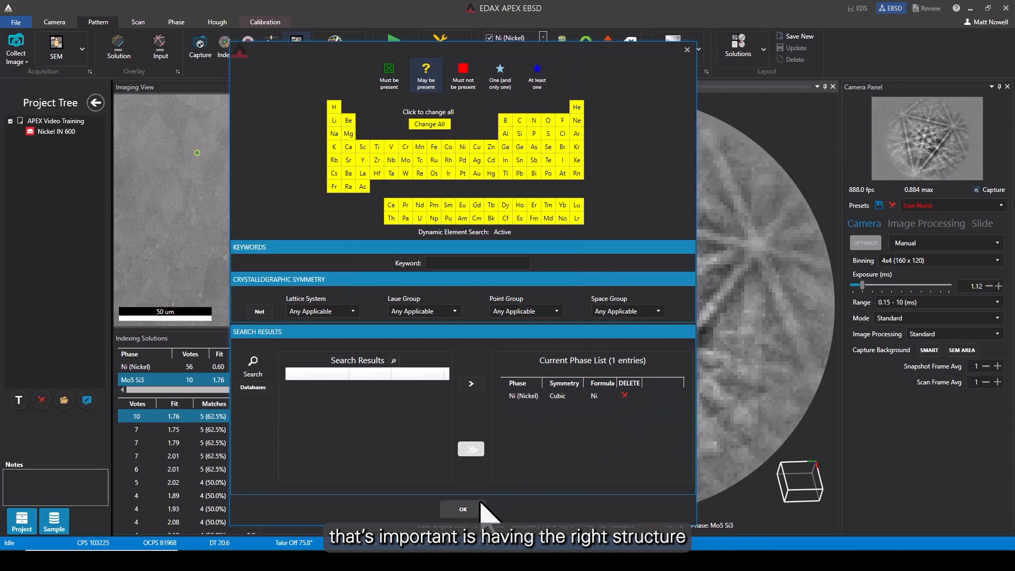
click(463, 509)
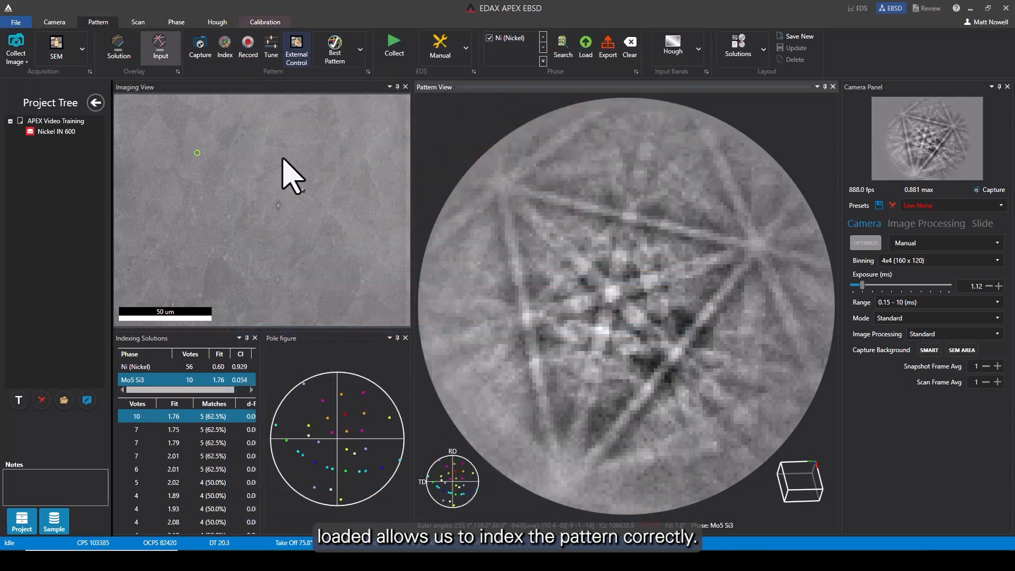
click(224, 53)
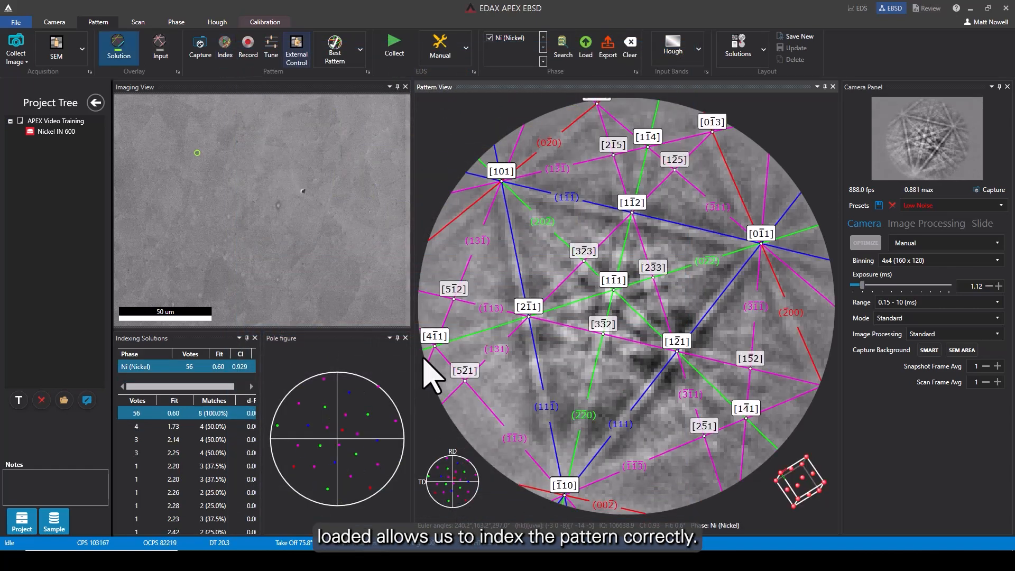